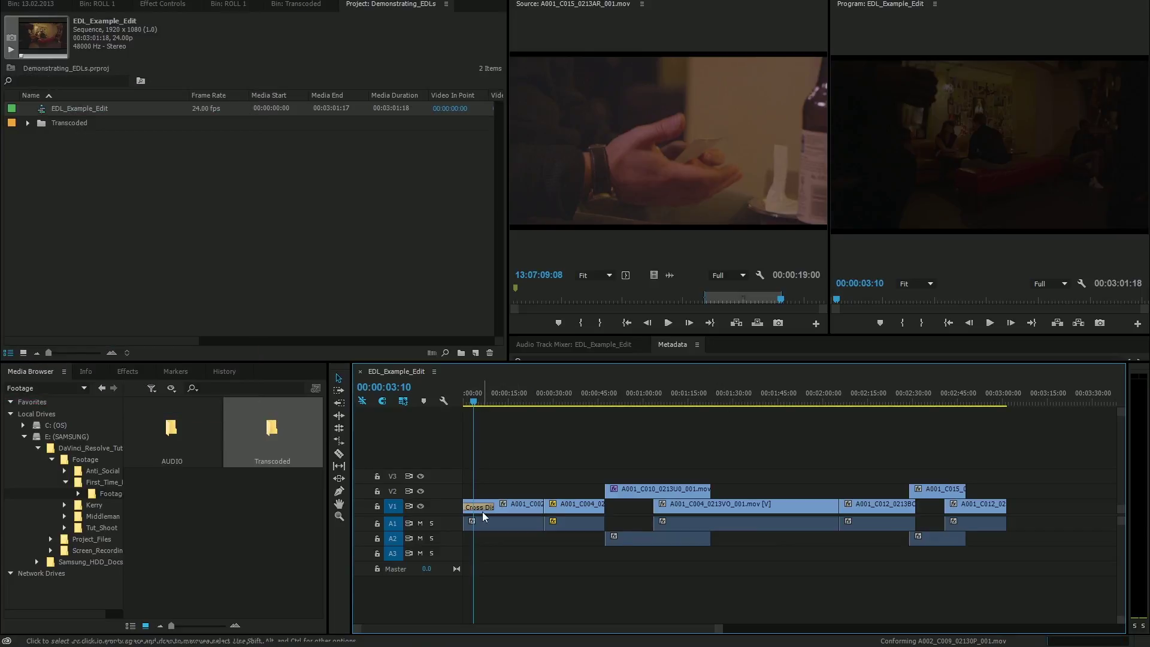
Set the A001_C004_0213VO_001.mov clip on V1 to 50% speed in Speed/Duration
drag(475, 401, 573, 391)
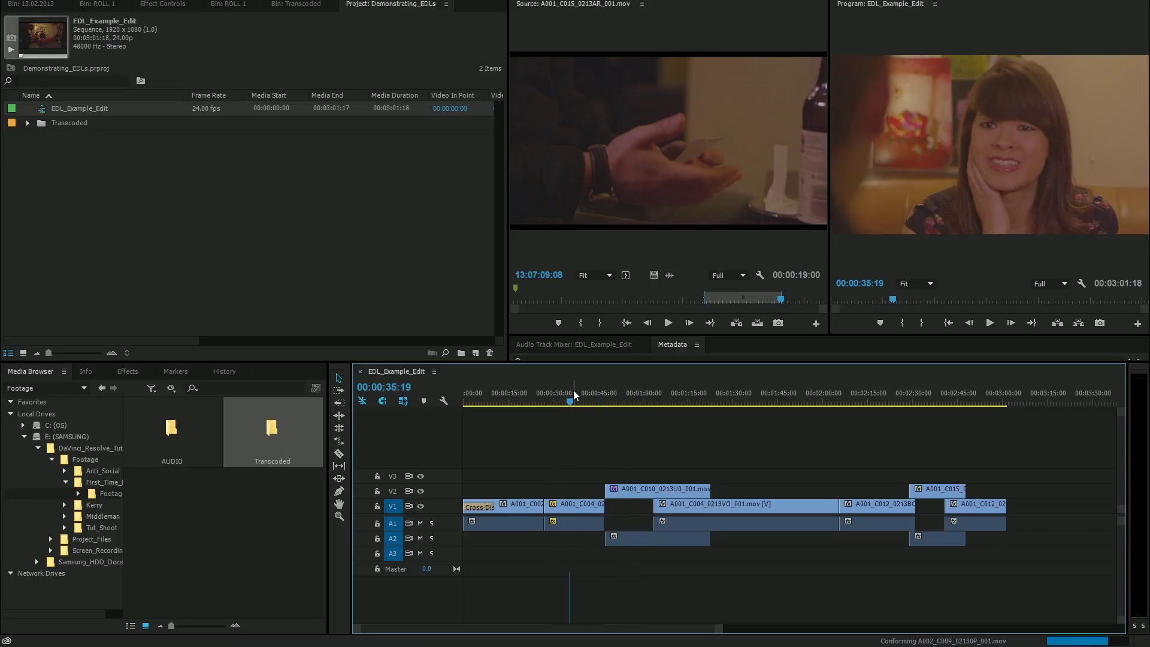
click(594, 508)
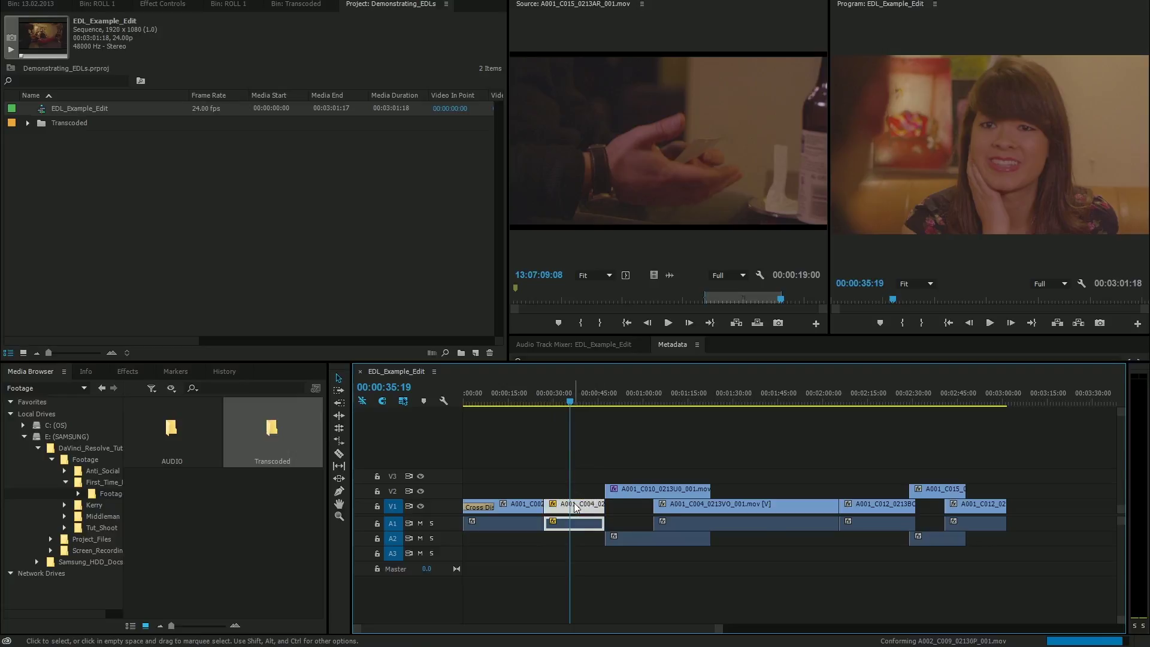
click(771, 509)
right_click(771, 510)
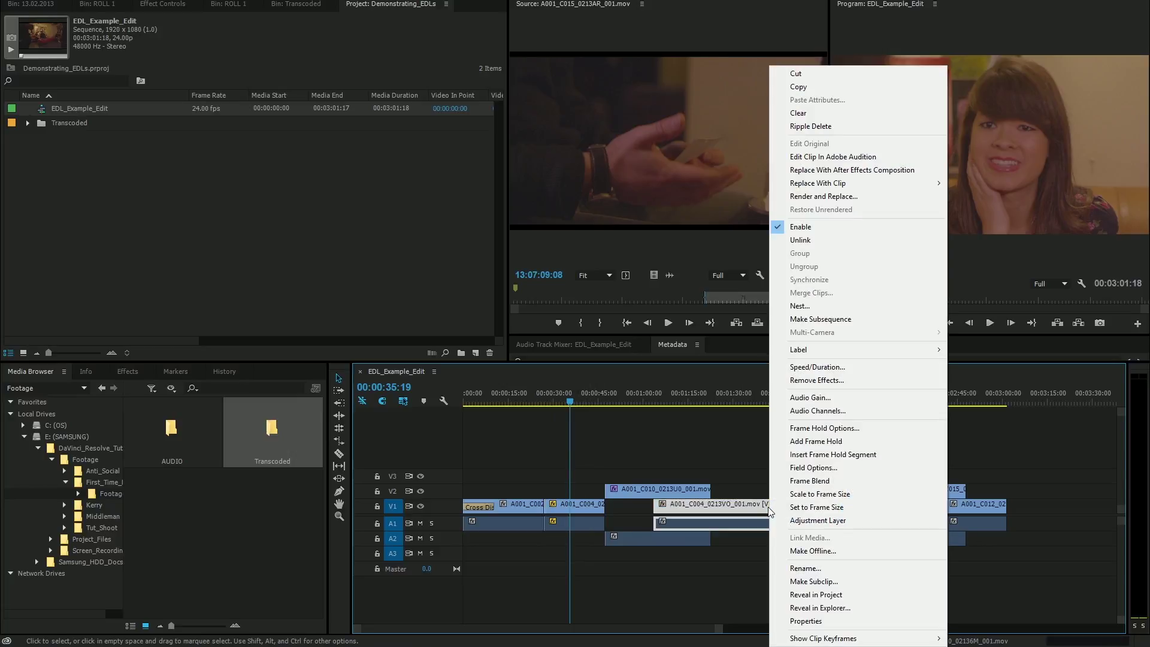
click(838, 366)
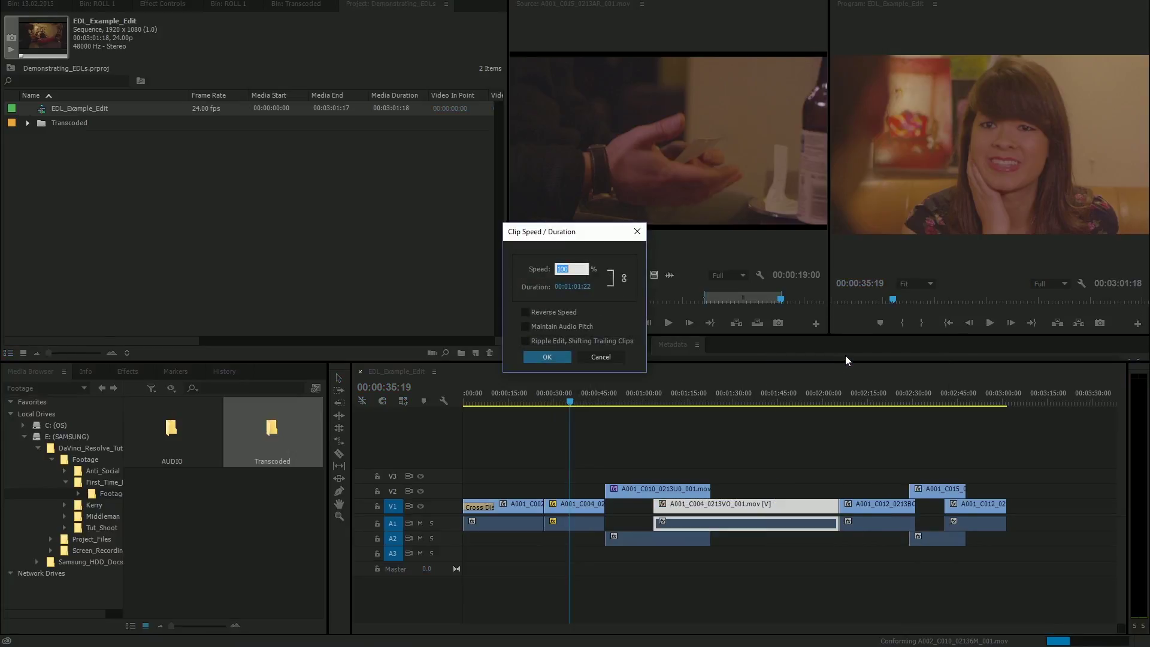
text(50)
key(Return)
Scrub through the slowed clip to preview it, then return the playhead near the start
click(737, 396)
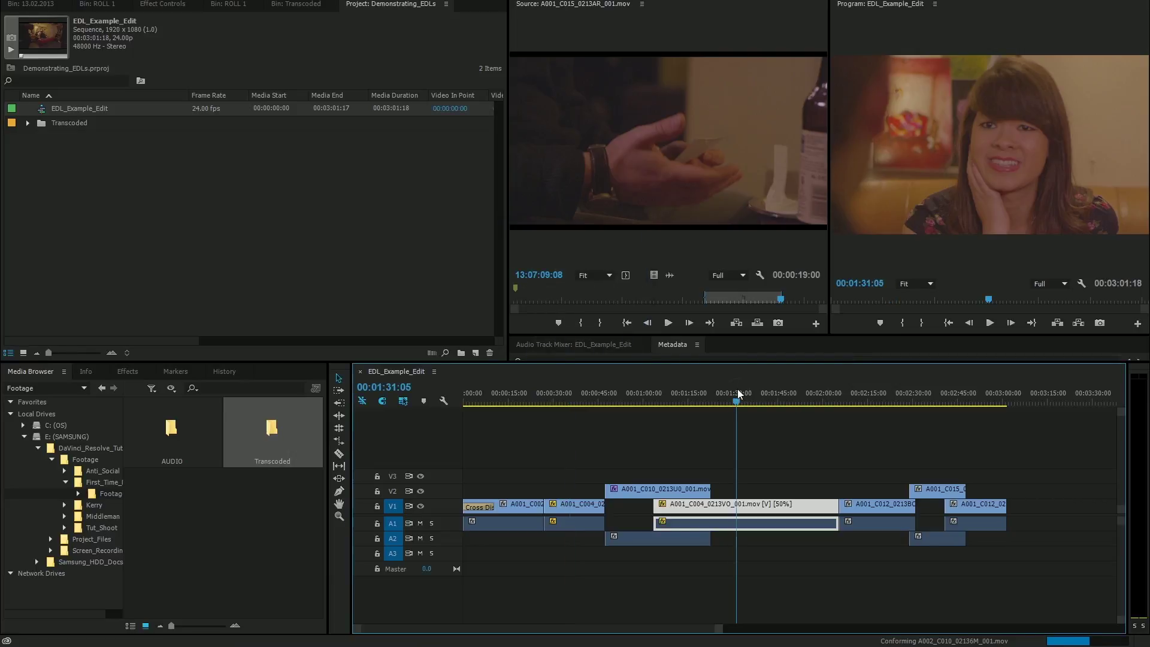
drag(737, 391, 811, 392)
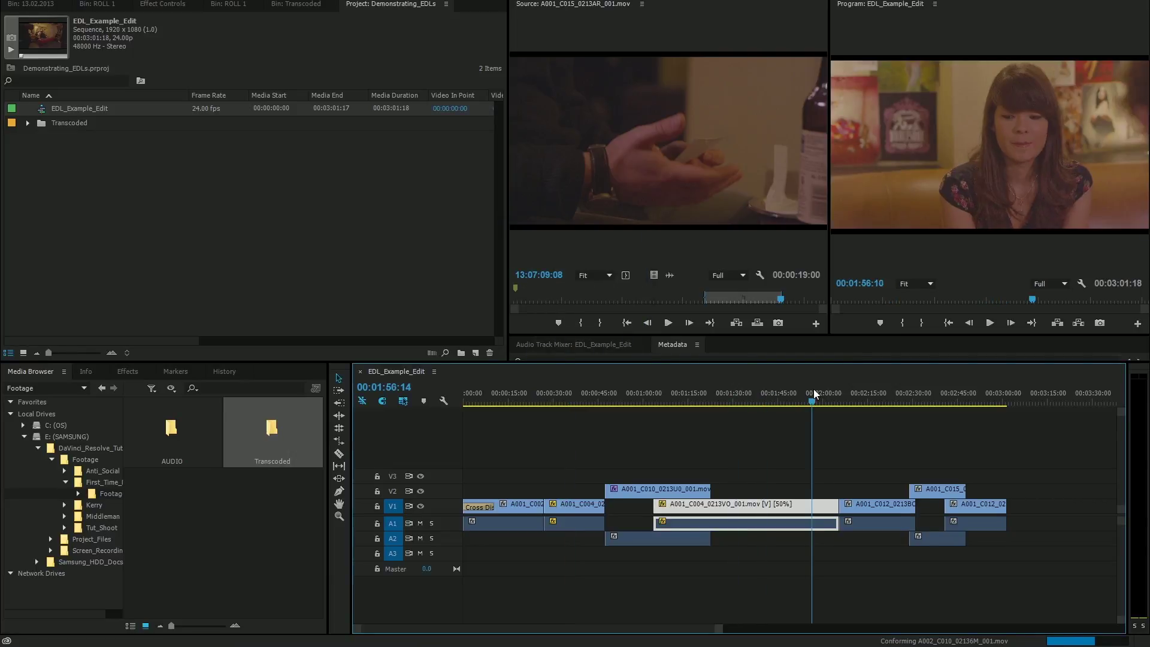
click(641, 431)
click(518, 395)
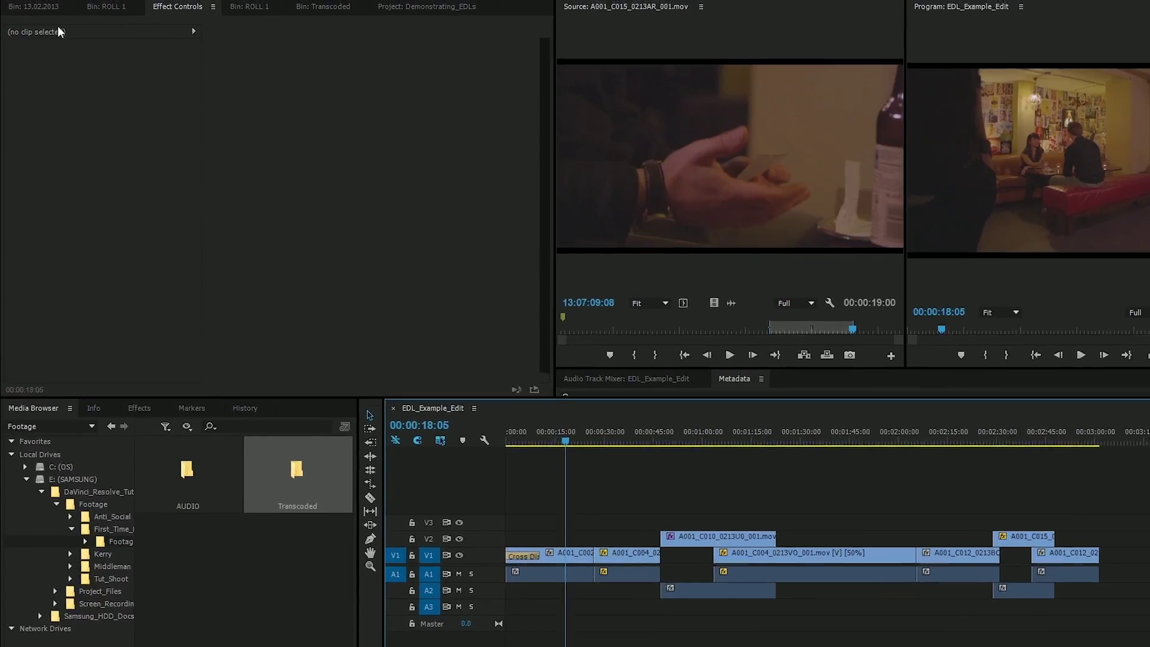
Paste a copy of EDL_Example_Edit, rename it EDL_Example_Edit_v2, and open it in the timeline
click(464, 10)
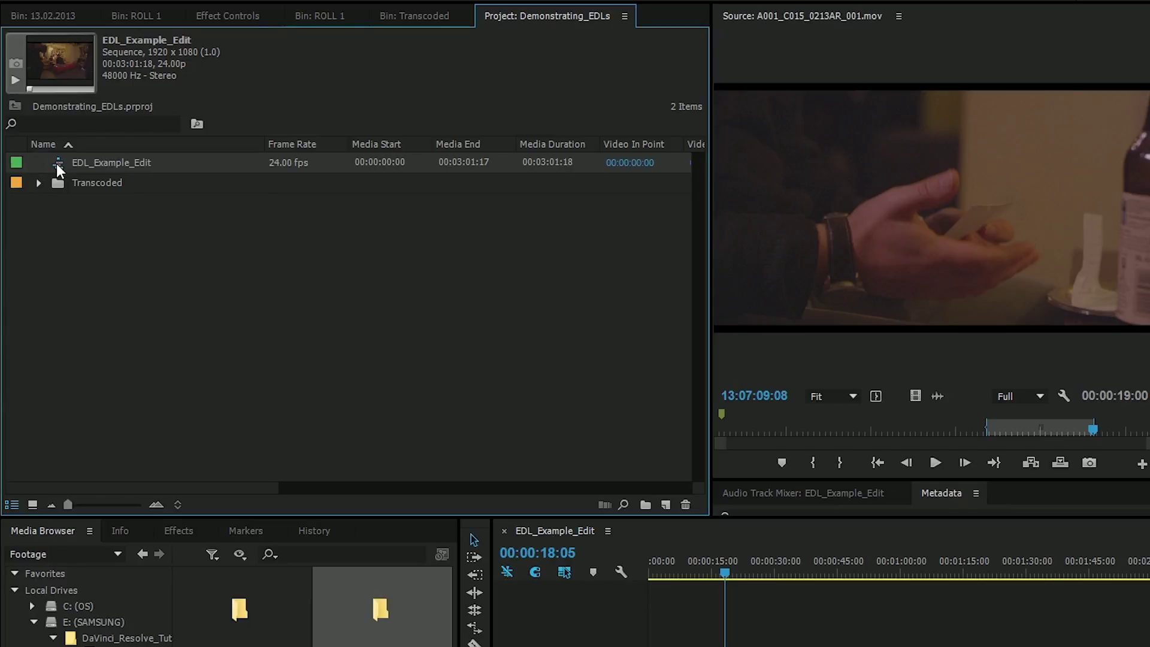
key(ctrl+v)
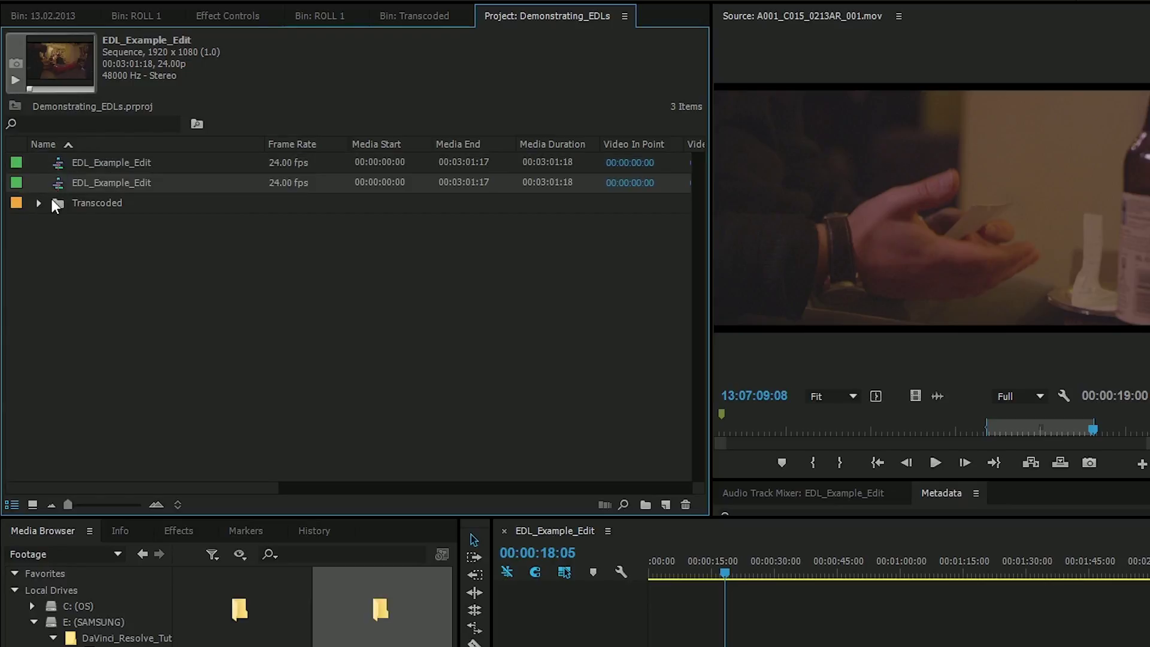
click(94, 184)
click(175, 181)
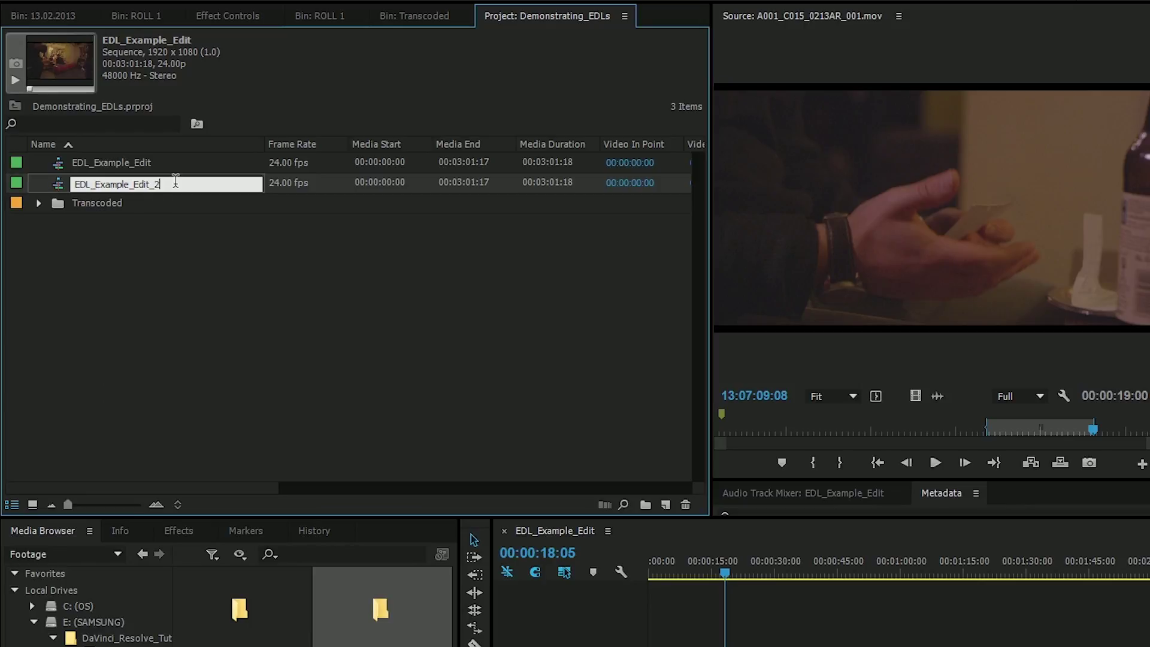
text(_v2)
key(Tab)
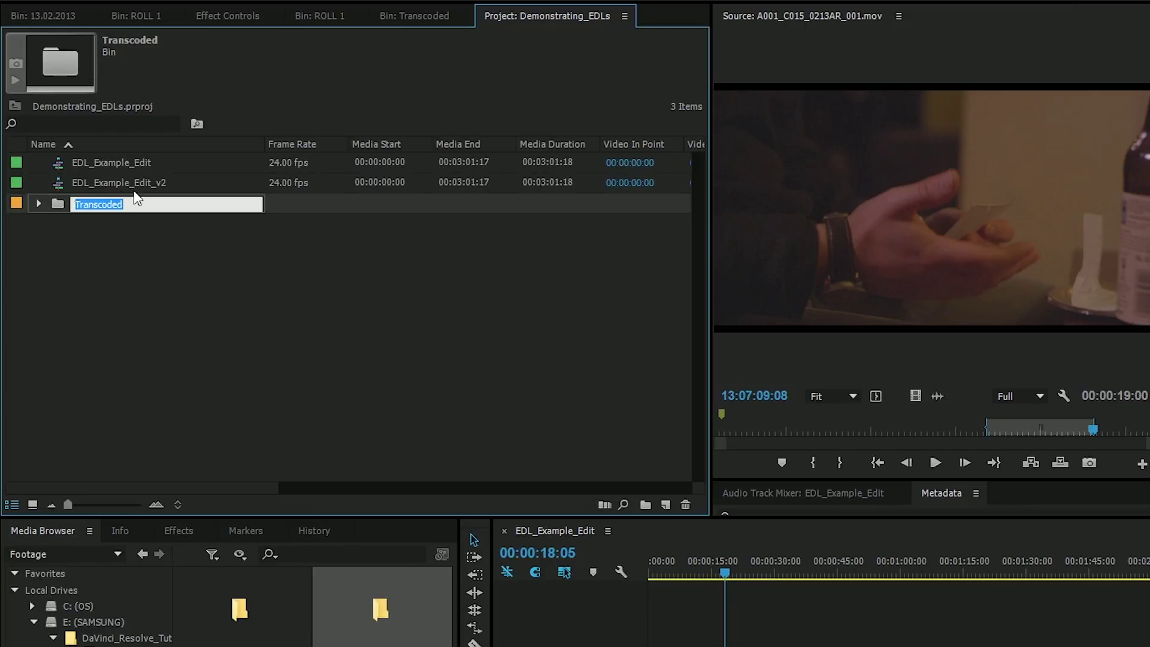
double_click(59, 182)
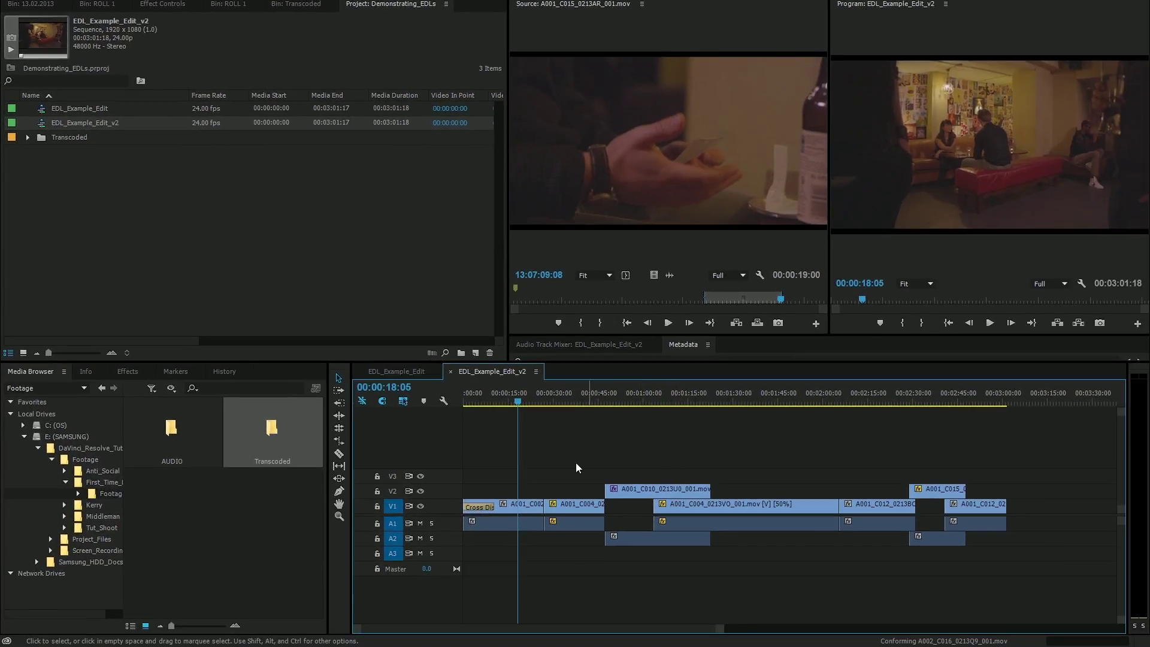
Drag the two V2 clips and A2 audio onto V1 and A1, then check the 00:03:01:18 sequence end
drag(558, 452, 1048, 498)
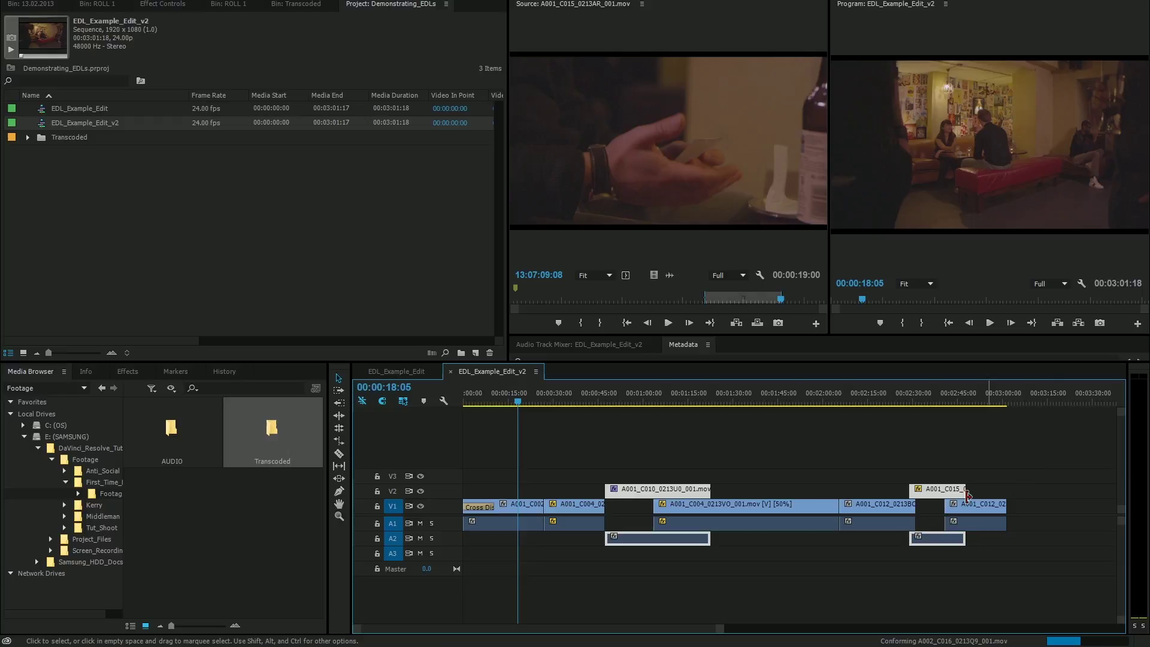
drag(935, 542, 936, 533)
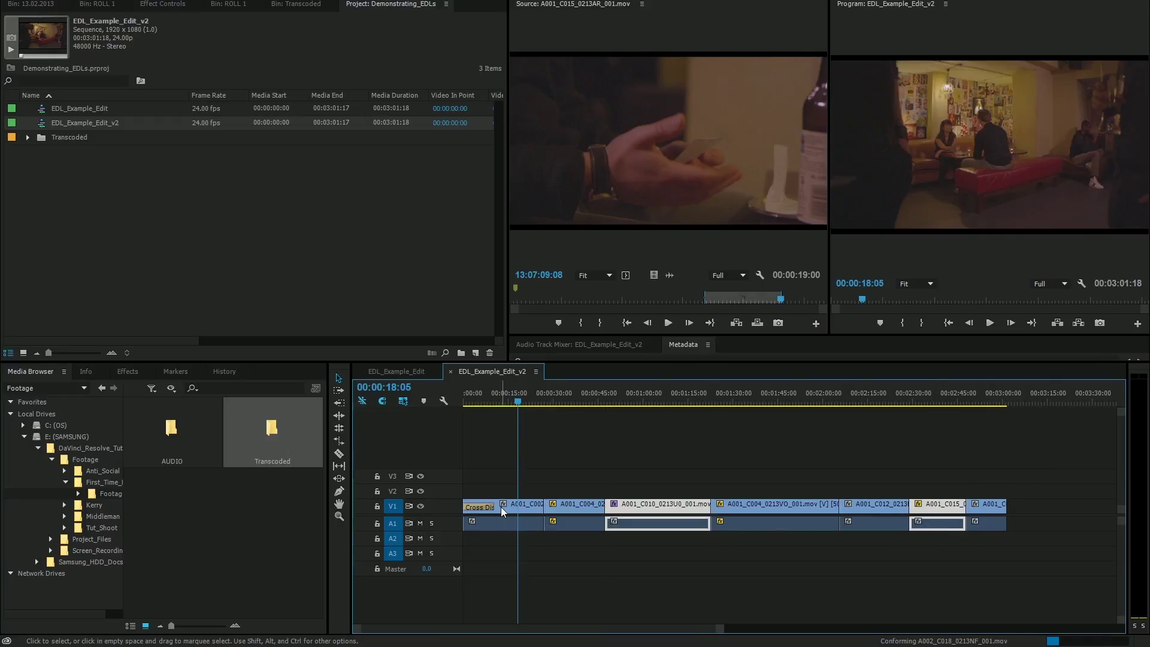
click(556, 490)
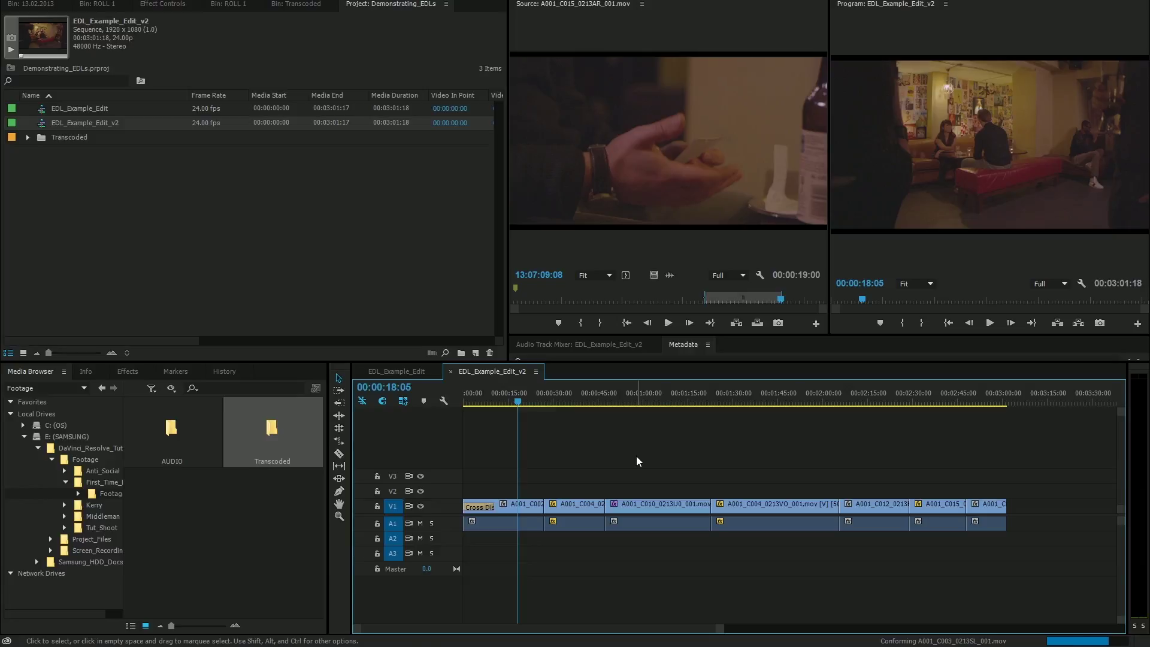
drag(974, 401, 1008, 403)
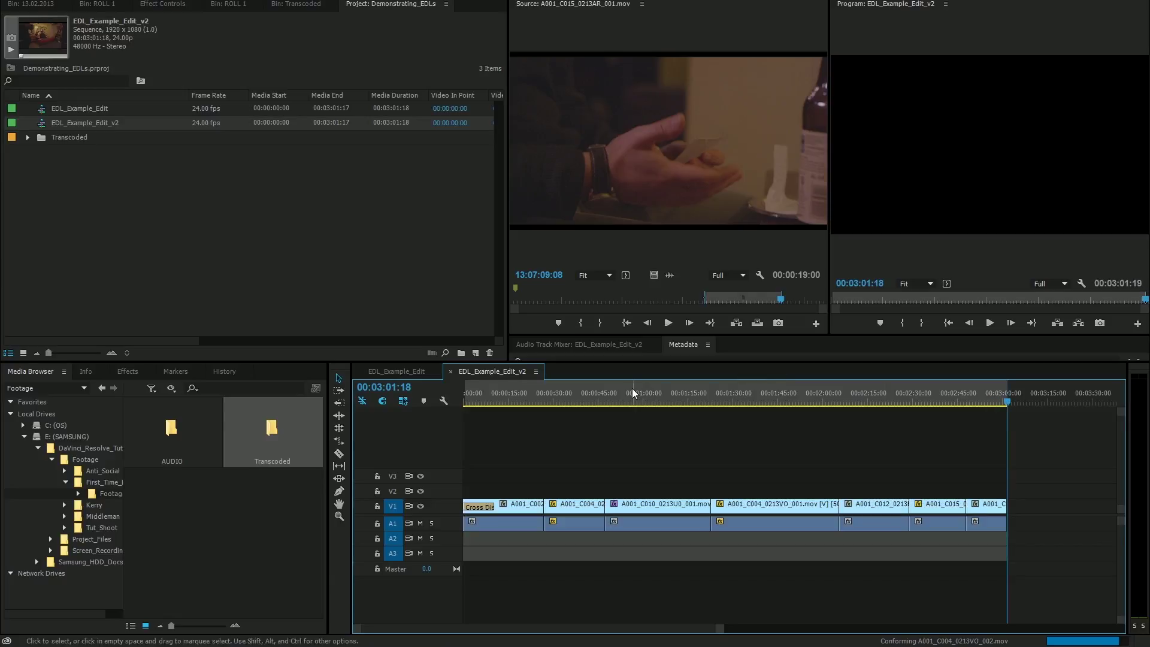
Export EDL_Example_Edit_v2 as Final Cut Pro XML, saving it to the Desktop
click(645, 397)
click(9, 6)
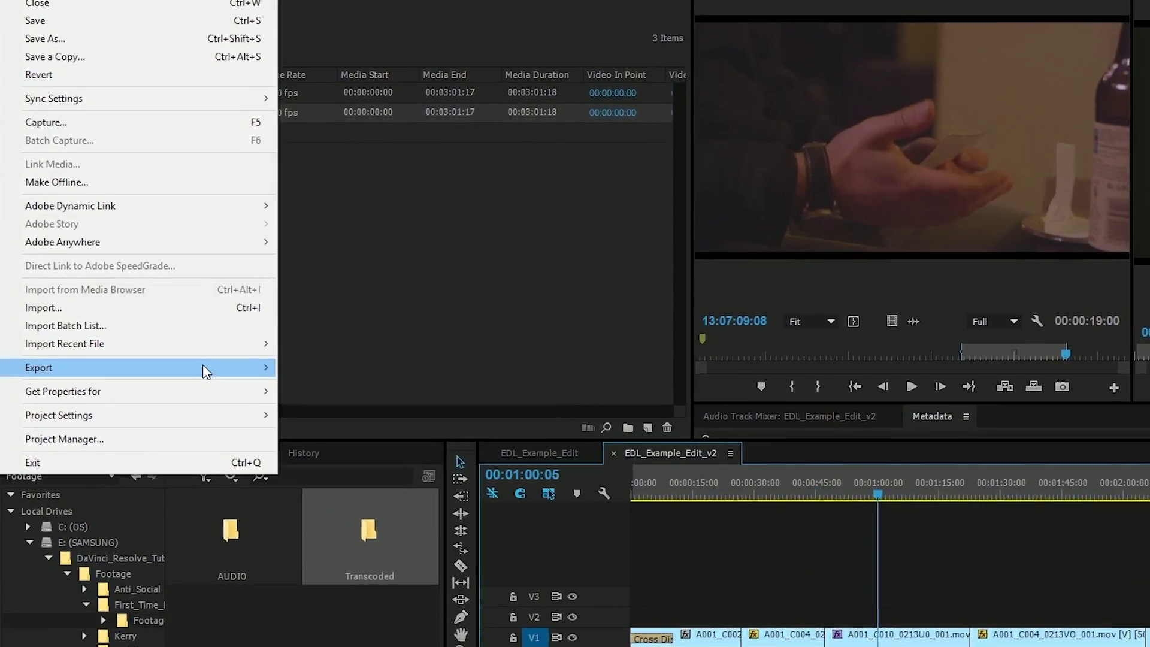
mouse_move(160, 347)
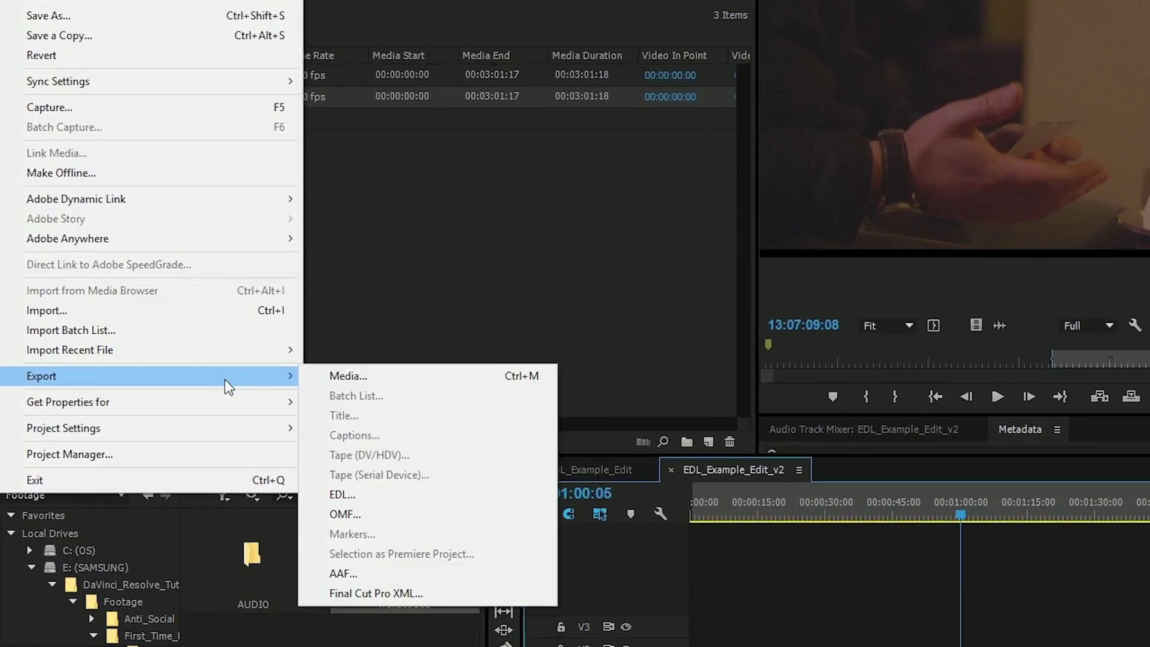
click(411, 592)
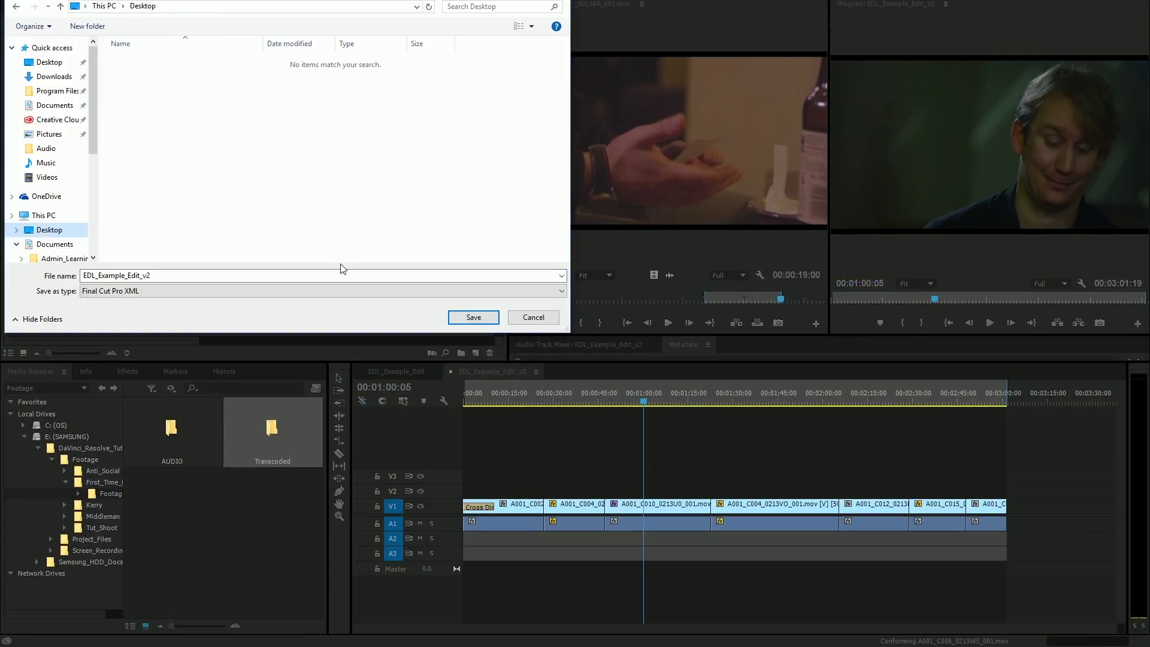
click(468, 318)
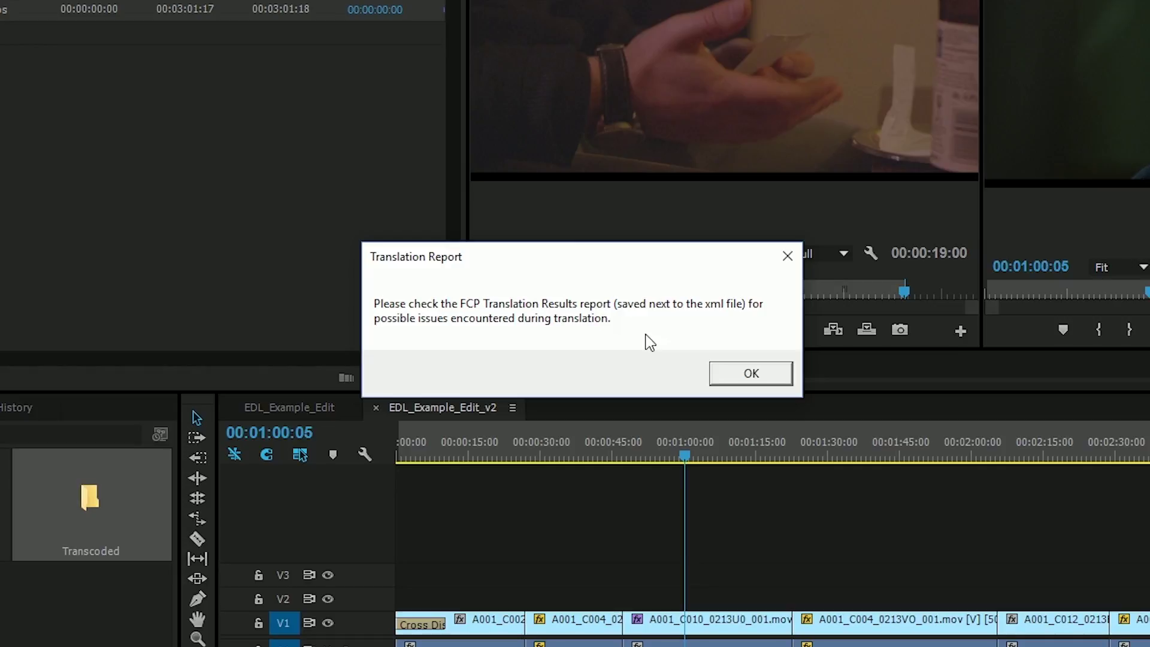
Dismiss the Translation Report notice and open the desktop FCP Translation Results file in Notepad
click(732, 377)
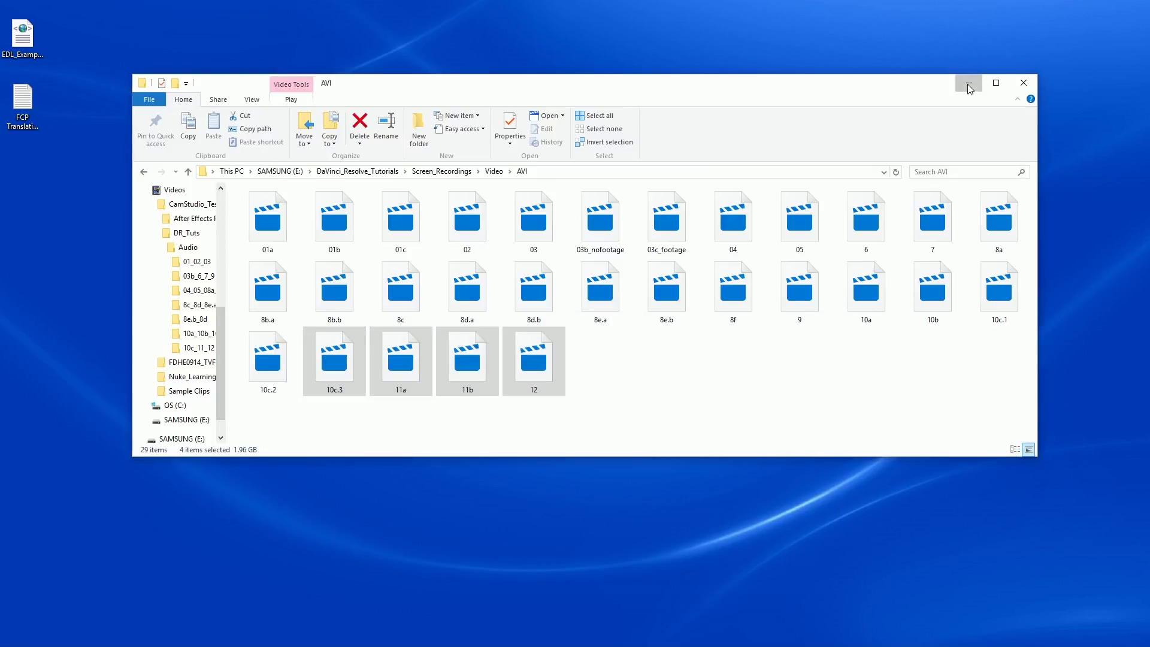
click(968, 83)
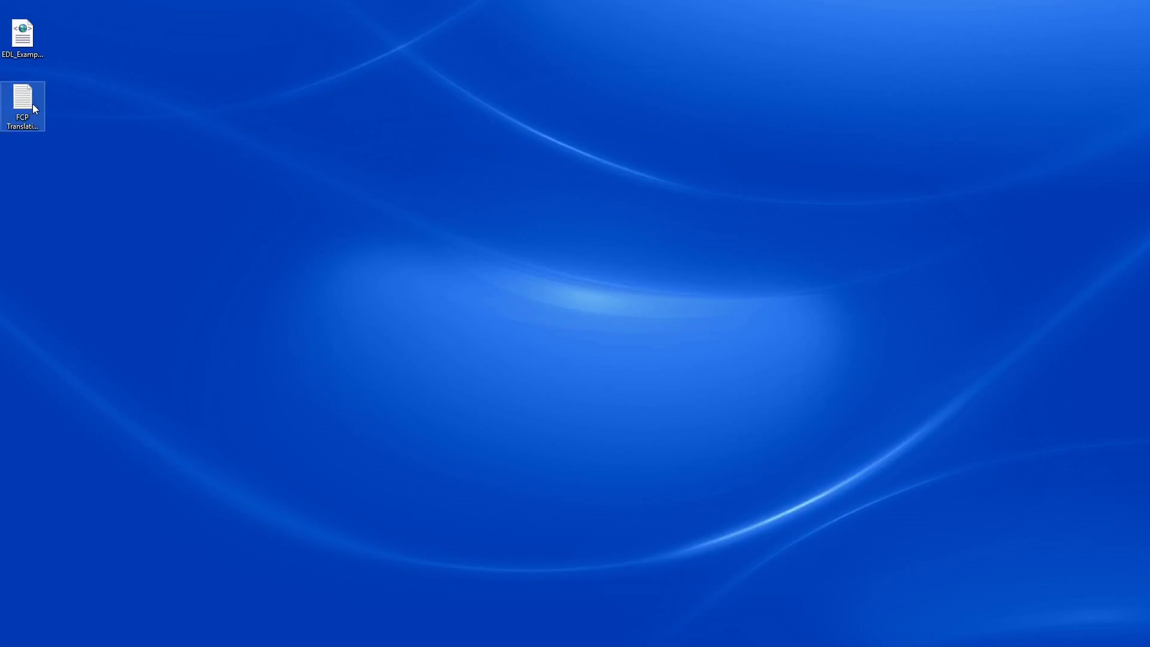
click(40, 103)
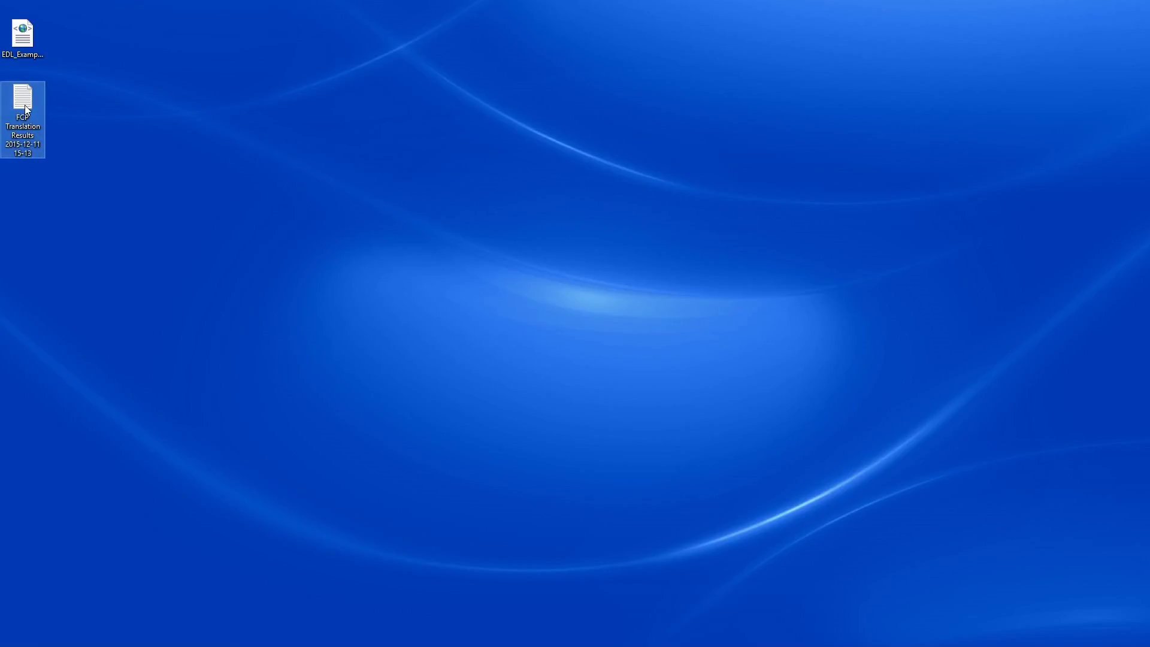
right_click(25, 109)
mouse_move(117, 164)
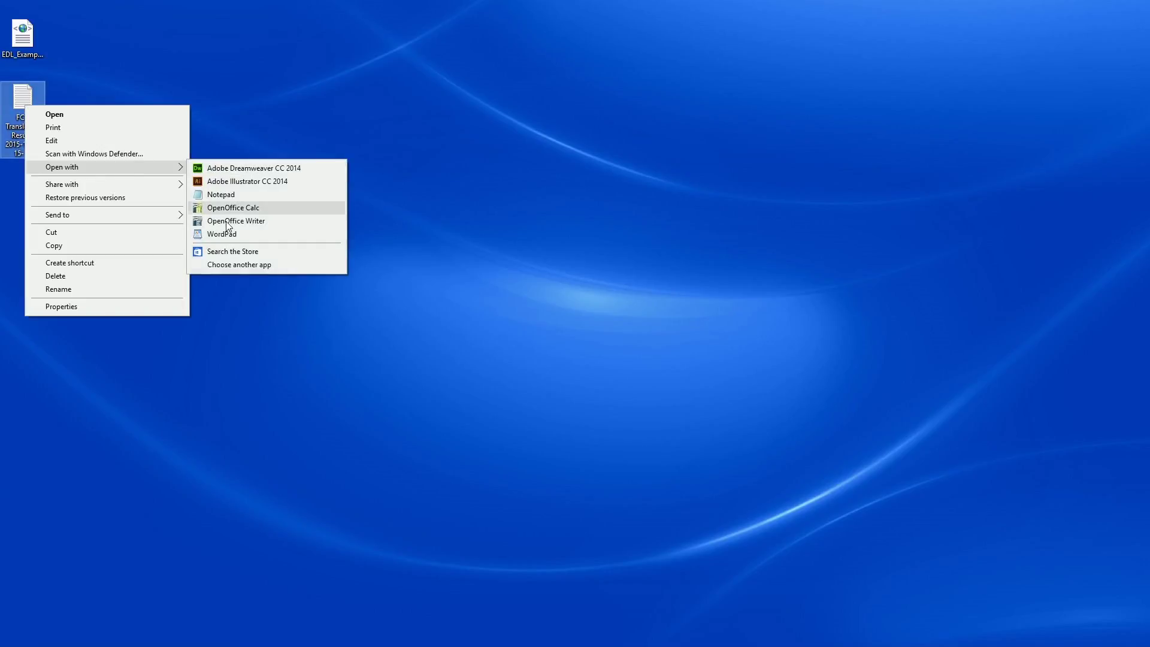
click(225, 197)
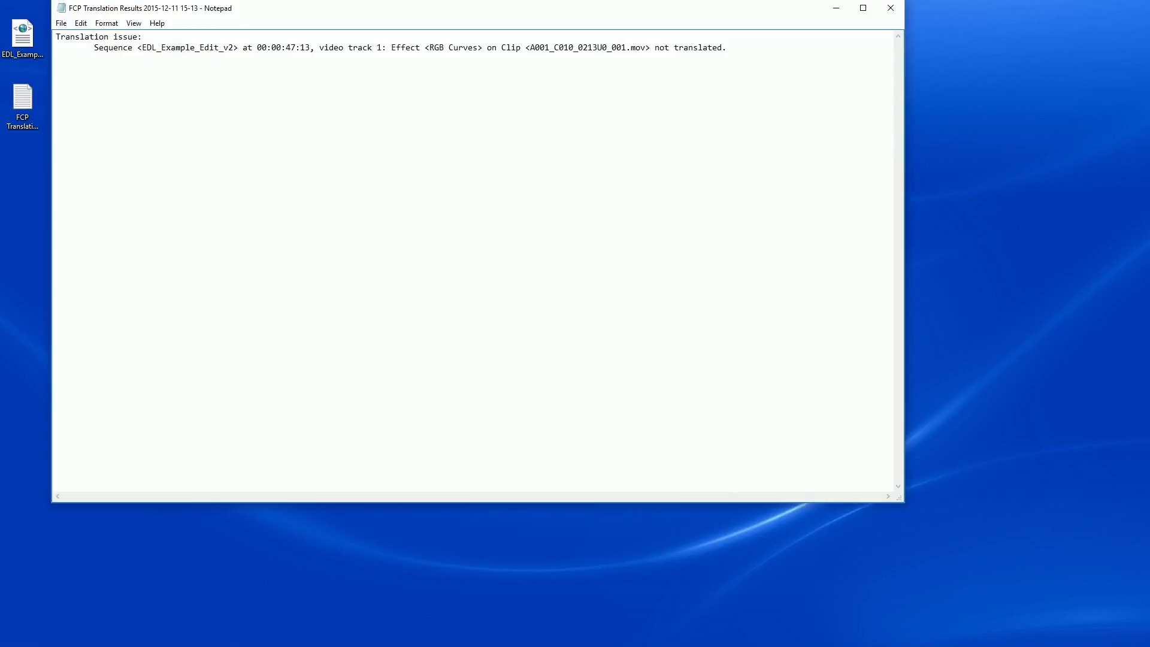
Read the report, which flags RGB Curves at 00:00:47:13 as not translated
drag(303, 14, 446, 70)
drag(200, 93, 756, 129)
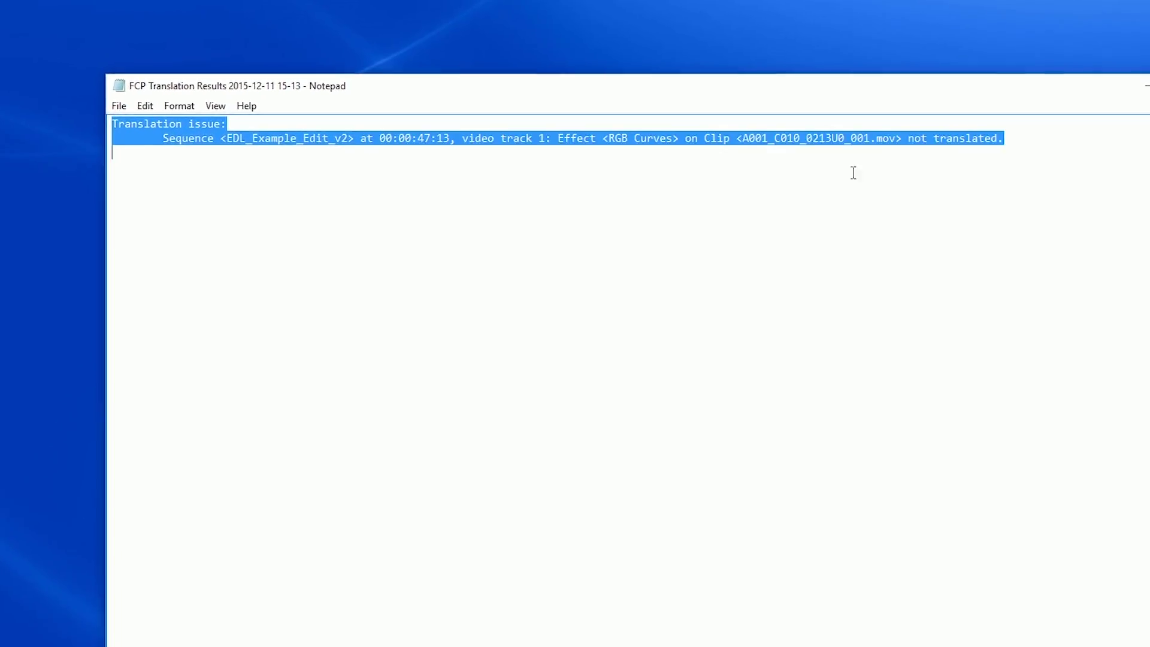
click(1026, 146)
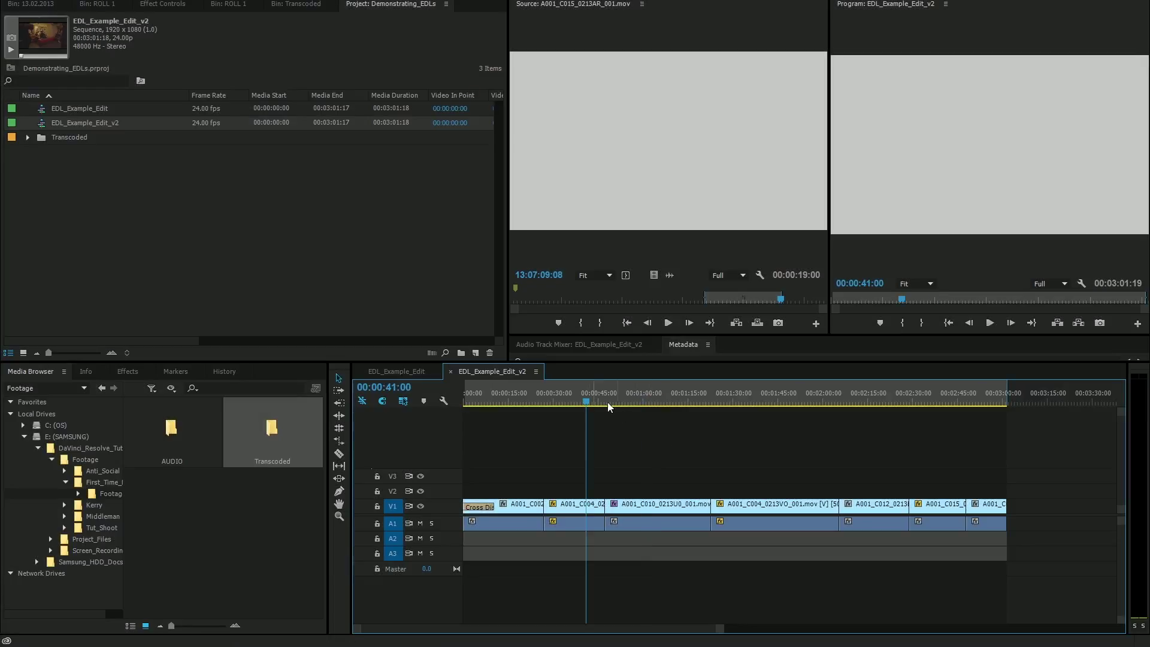
Export the sequence as media using QuickTime with the HD 720p 24 H.264 preset and start encoding
click(12, 1)
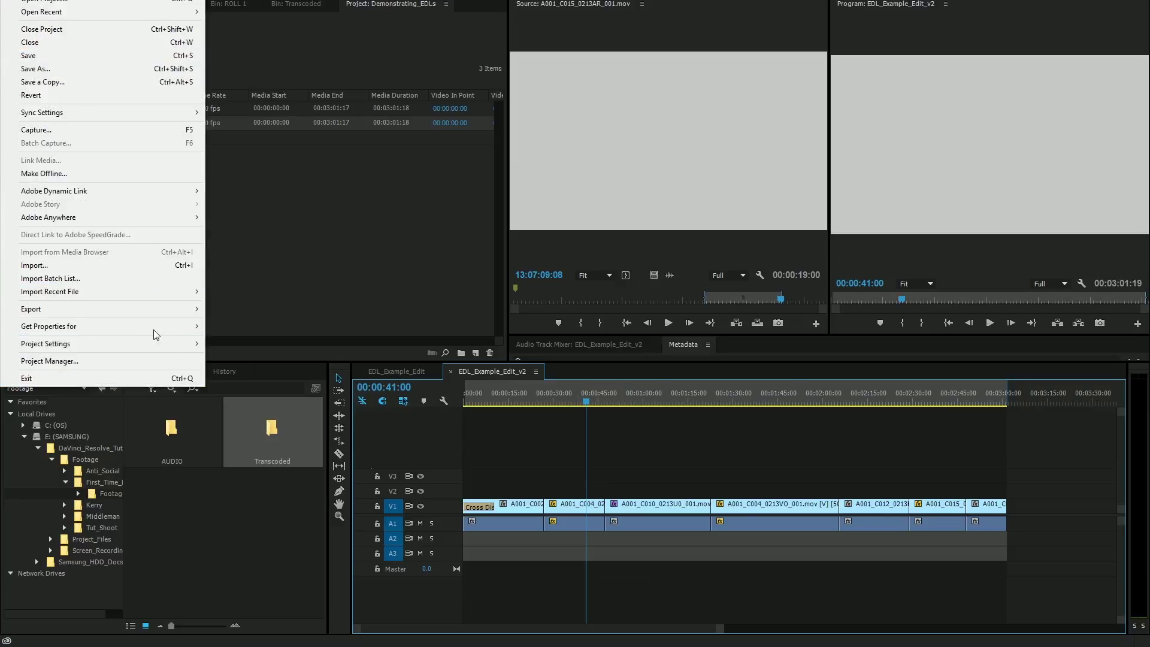
mouse_move(173, 308)
click(232, 308)
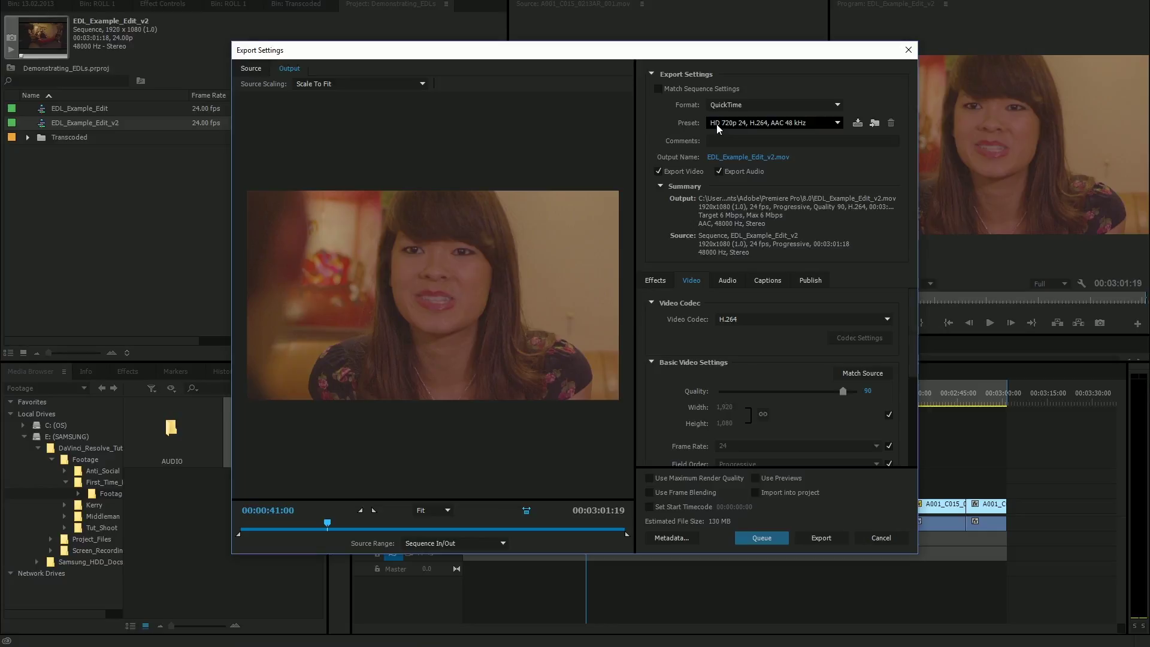
click(821, 537)
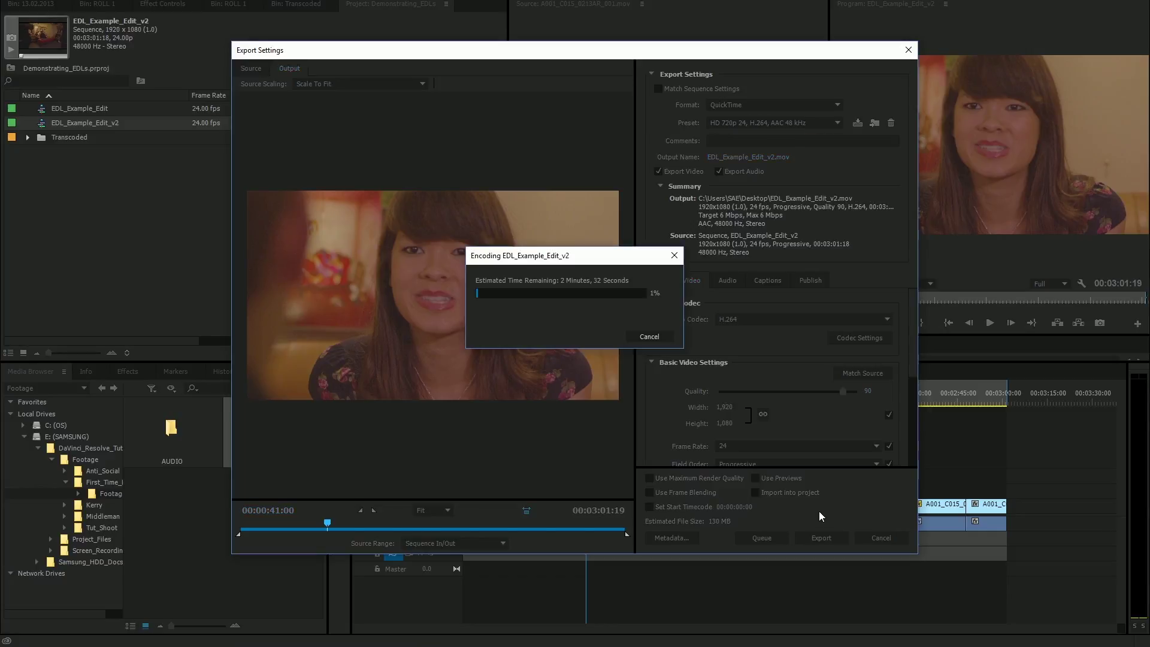